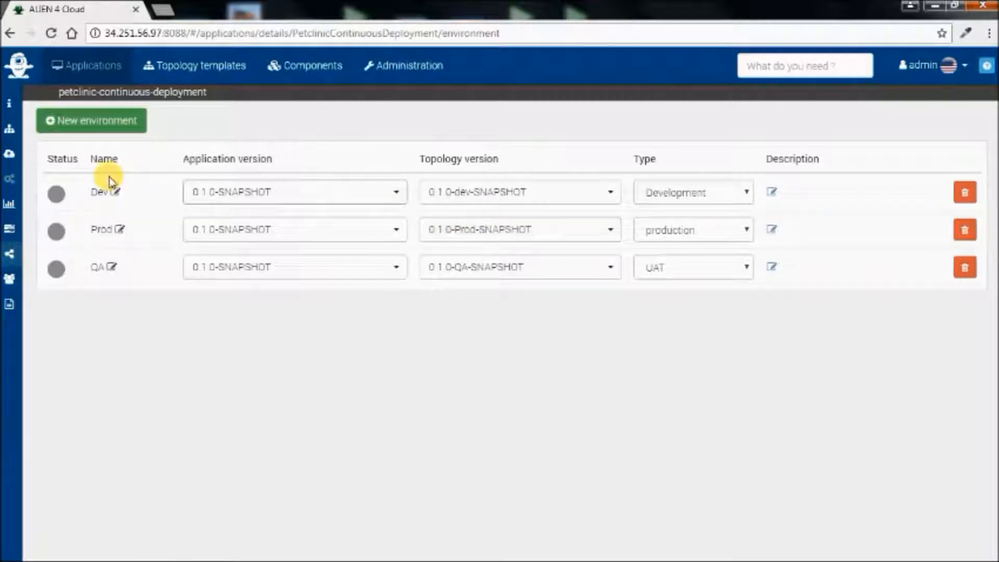
# - Review the petclinic-continuous-deployment topologies for 0.1.0-dev-SNAPSHOT, 0.1.0-QA-SNAPSHOT and 0.1.0-Prod-SNAPSHOT
pyautogui.click(14, 136)
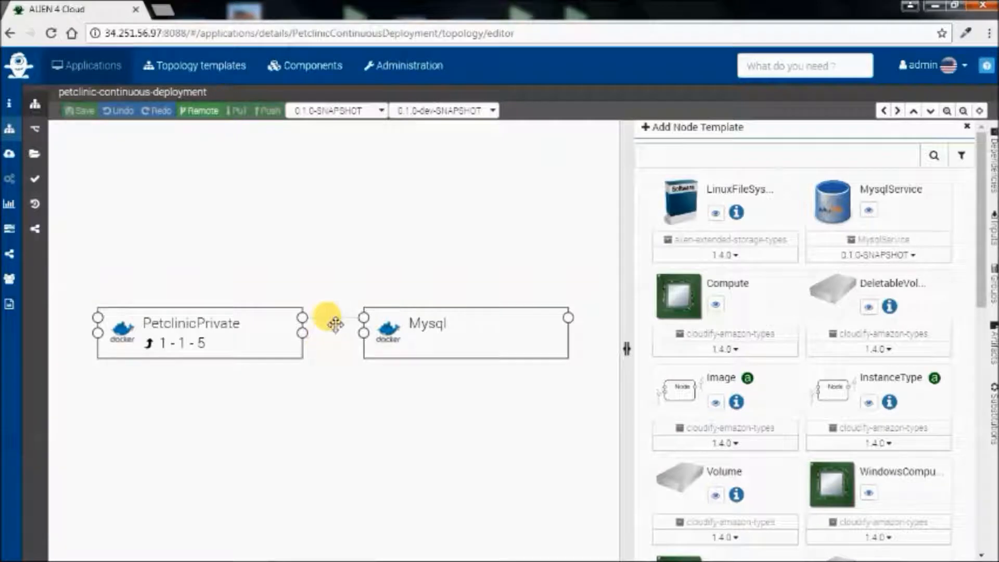
pyautogui.click(468, 110)
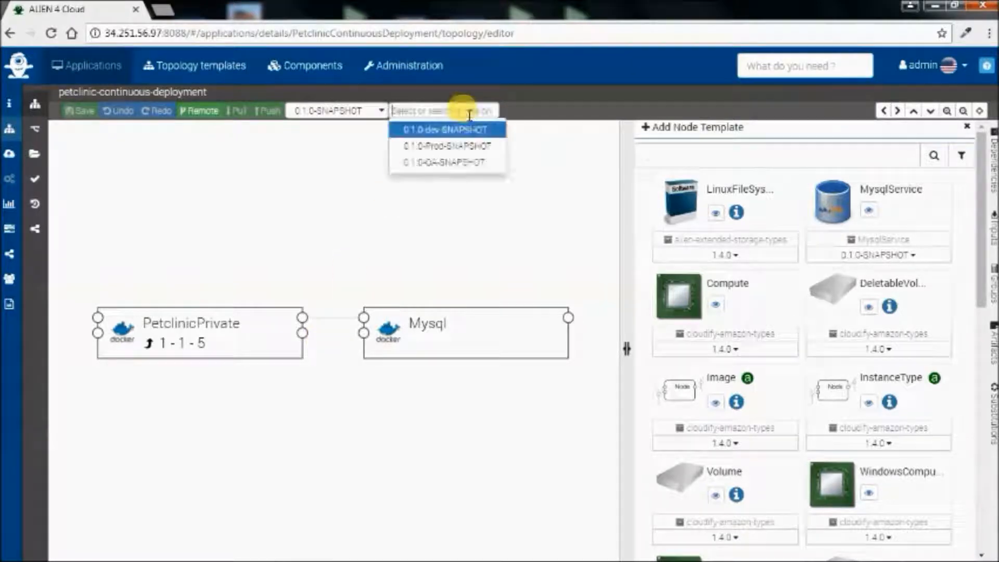
pyautogui.click(460, 162)
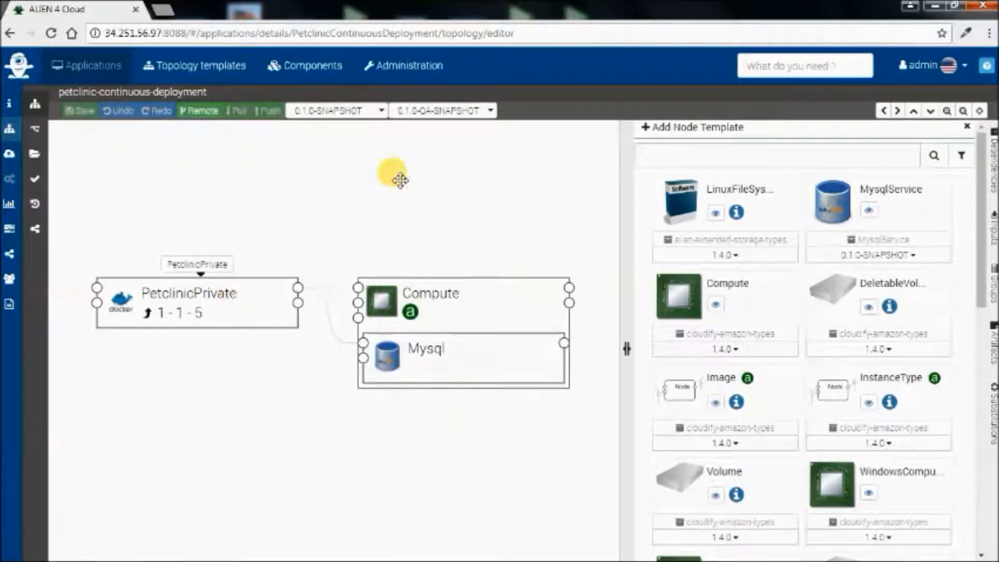
pyautogui.click(453, 111)
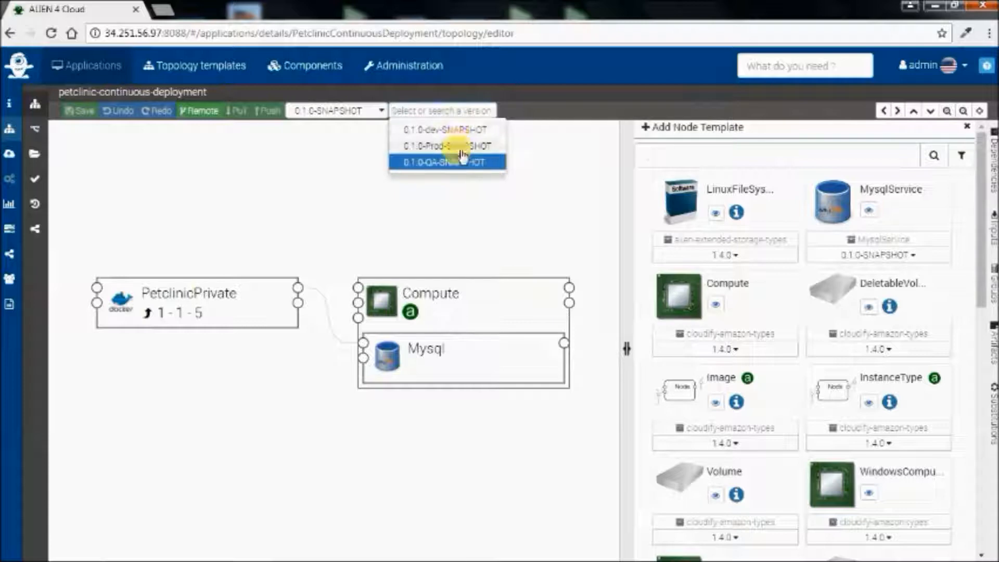
pyautogui.click(461, 148)
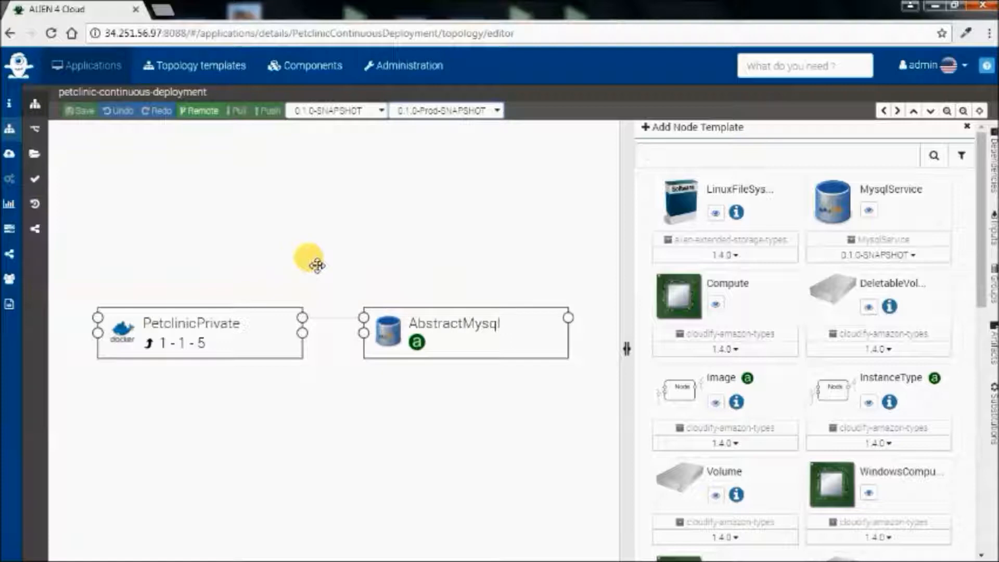
# - Deploy the application's Dev environment and confirm the deployment
pyautogui.click(13, 157)
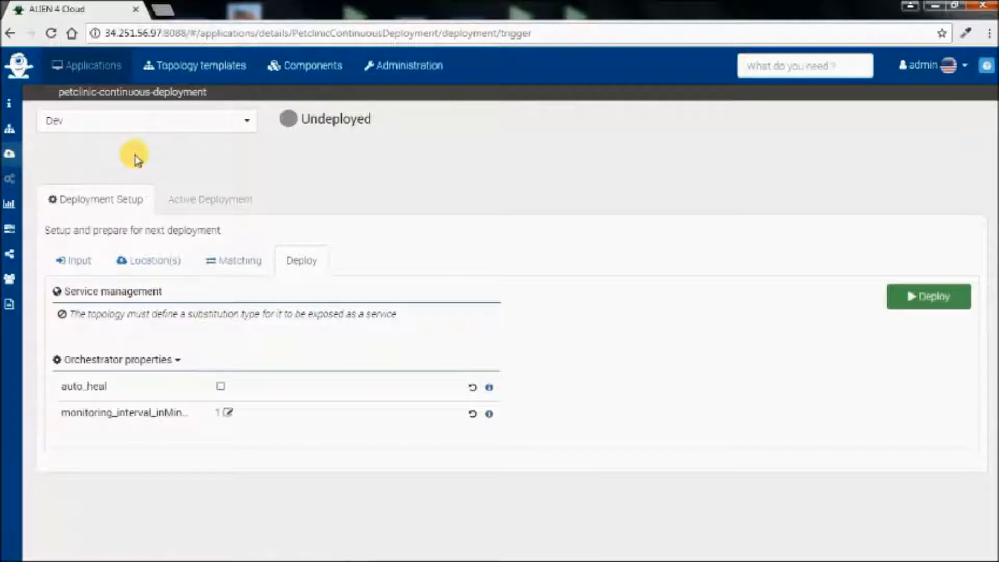
pyautogui.click(156, 119)
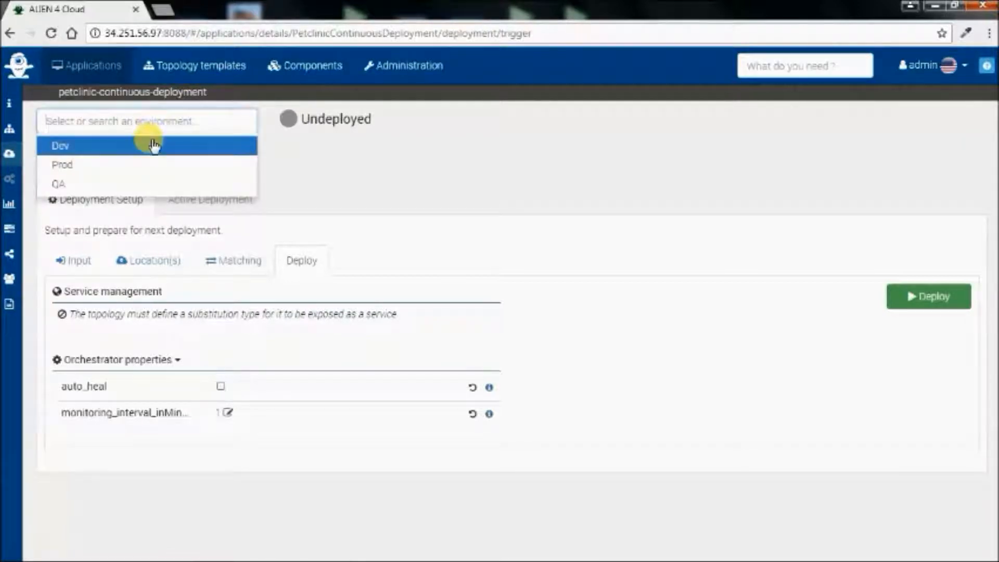
pyautogui.click(154, 145)
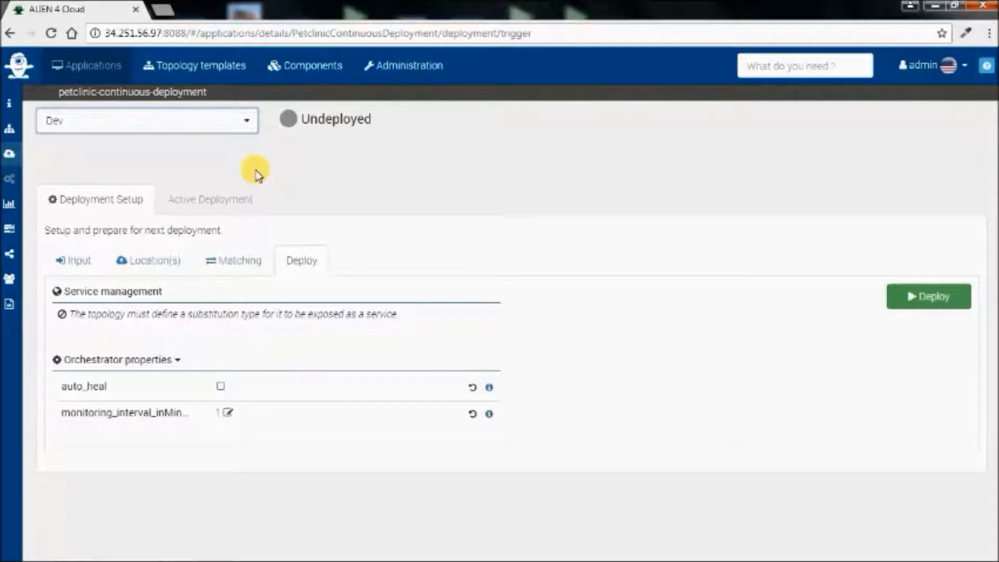
pyautogui.click(909, 297)
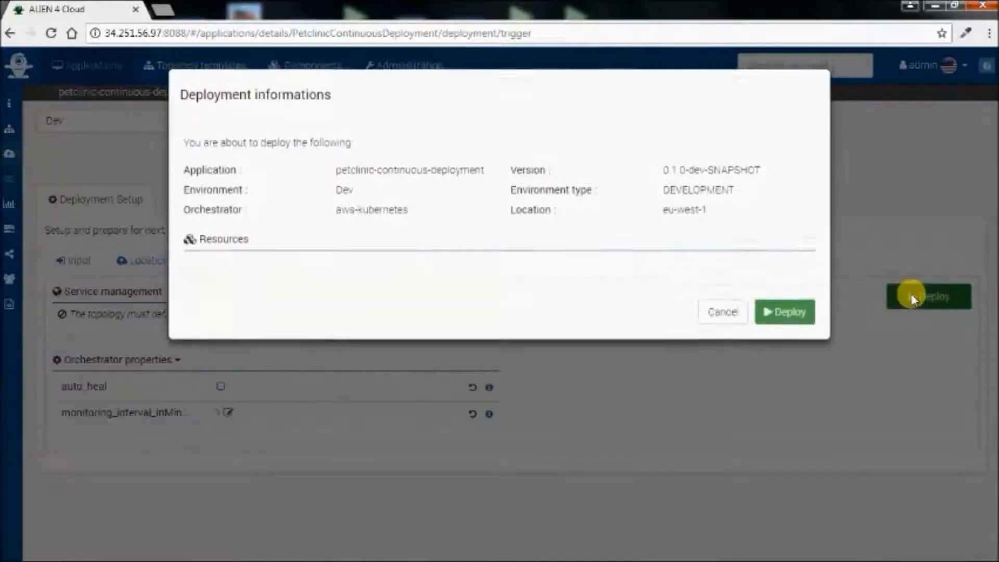
pyautogui.click(782, 316)
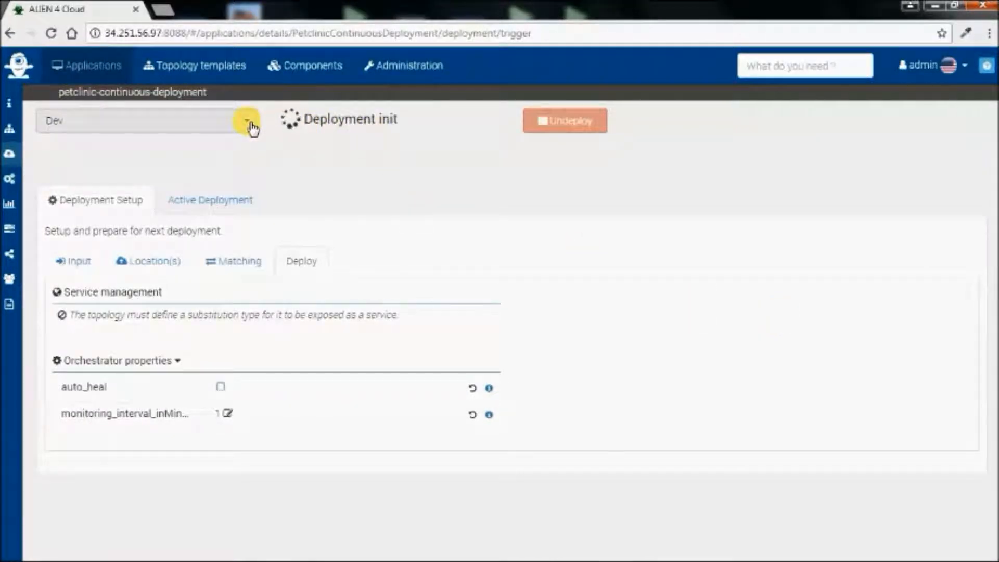
# - Switch the deployment setup to the QA environment and deploy it
pyautogui.click(252, 126)
pyautogui.click(168, 183)
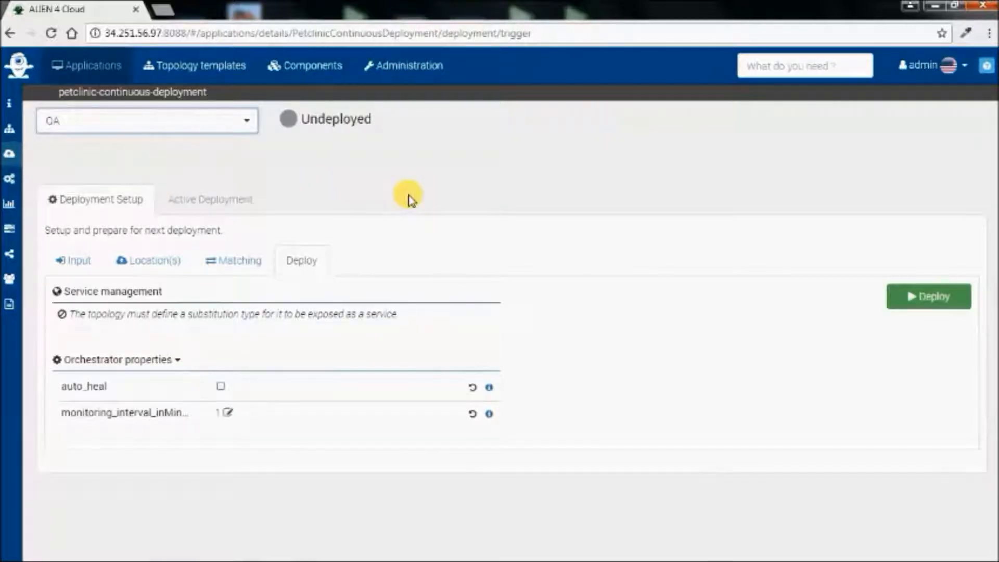
pyautogui.click(920, 295)
pyautogui.click(792, 340)
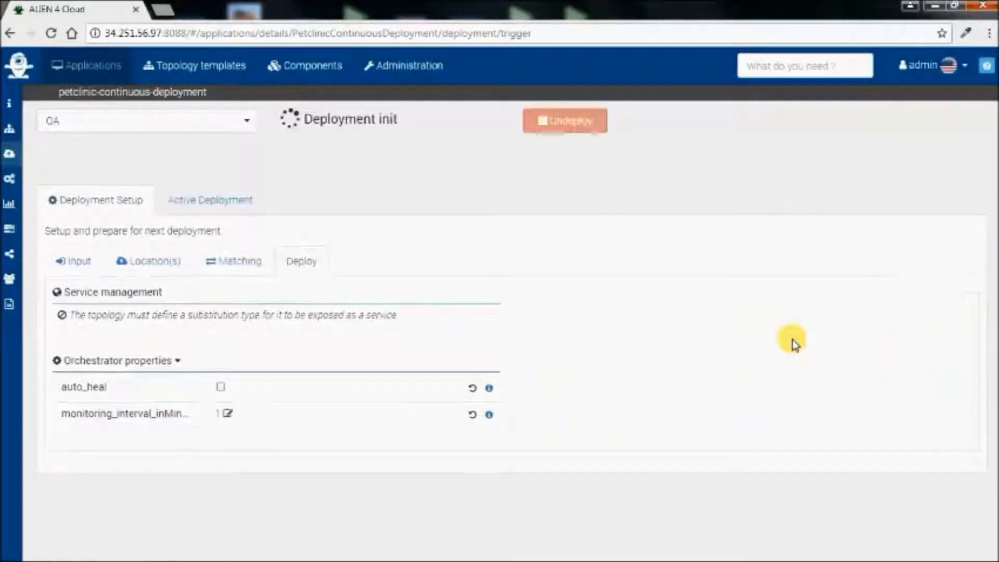
# - Switch the deployment setup to the Prod environment and inspect the service matching of the AbstractMysql node
pyautogui.click(242, 119)
pyautogui.click(162, 165)
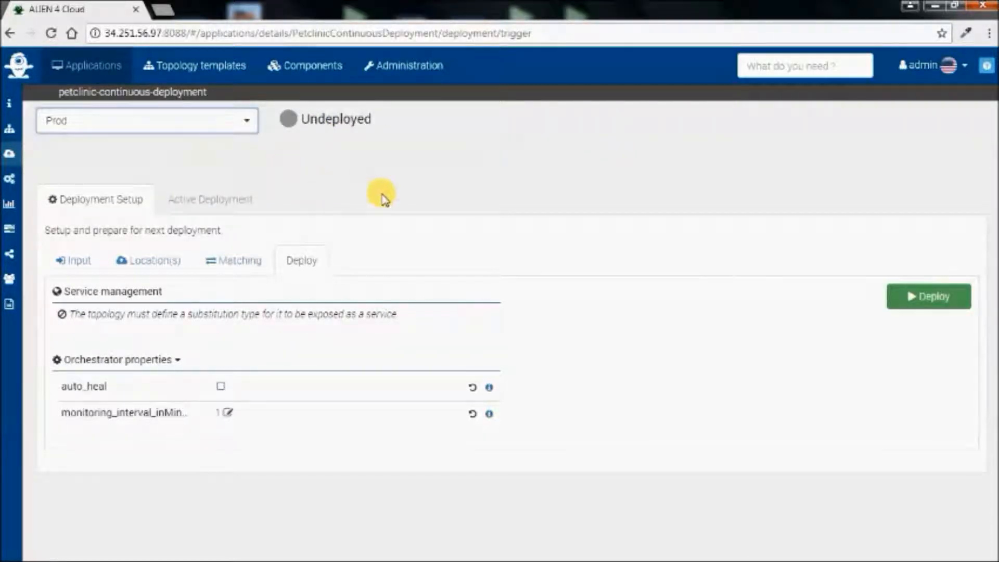
pyautogui.click(249, 276)
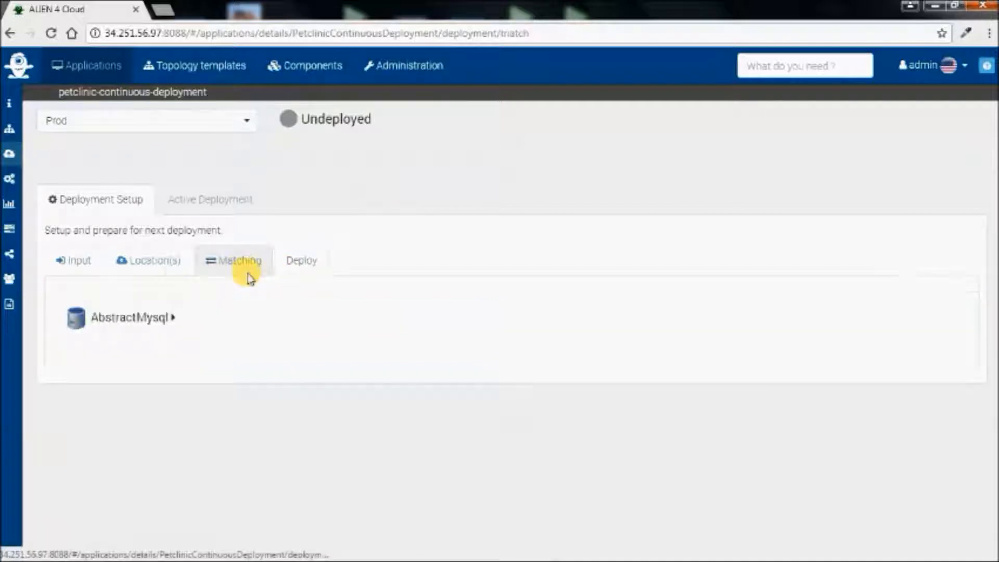
pyautogui.click(175, 322)
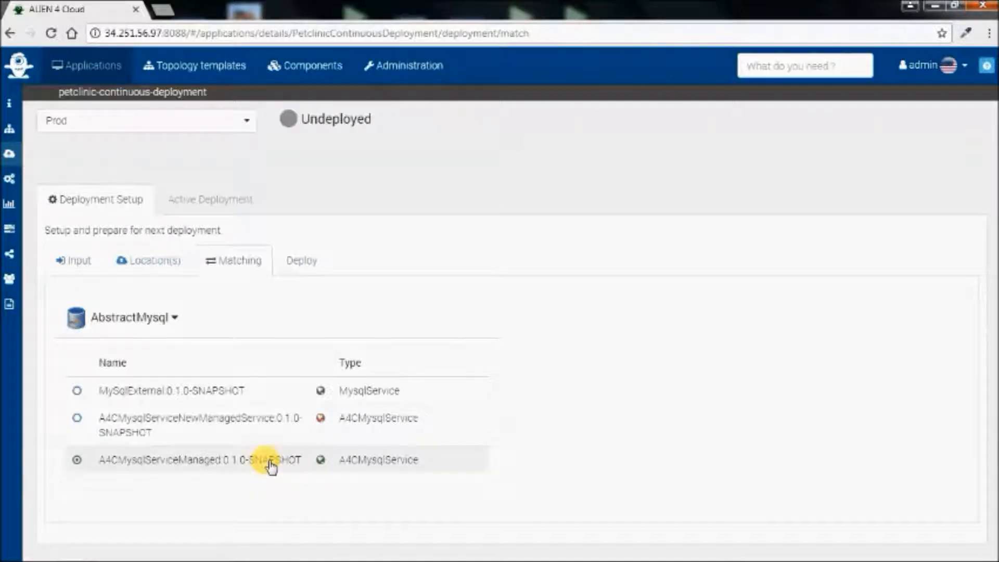
# - Deploy the Prod environment using A4CMysqlServiceManaged:0.1.0-SNAPSHOT for AbstractMysql, and check the environments' status in the application information
pyautogui.click(292, 265)
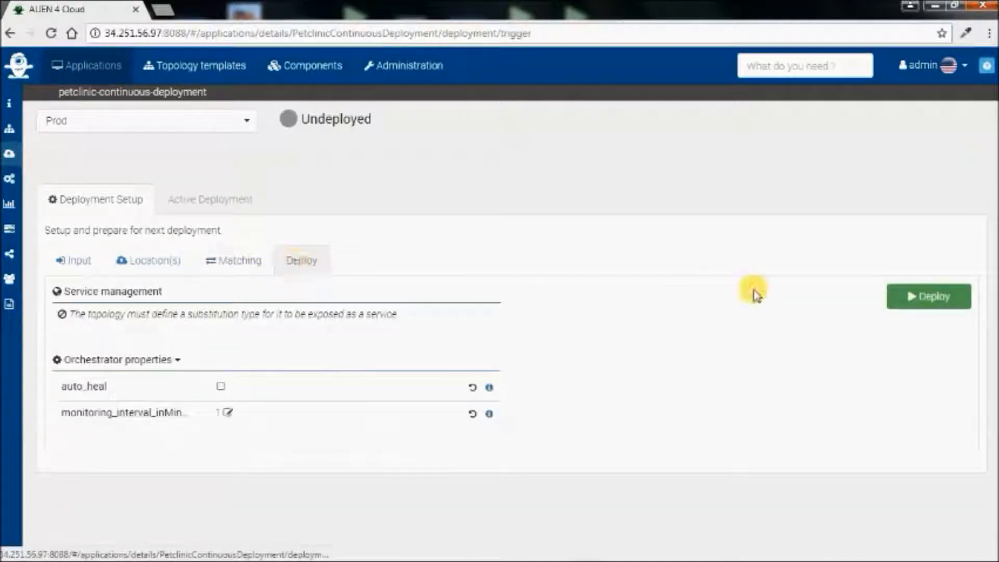
pyautogui.click(924, 306)
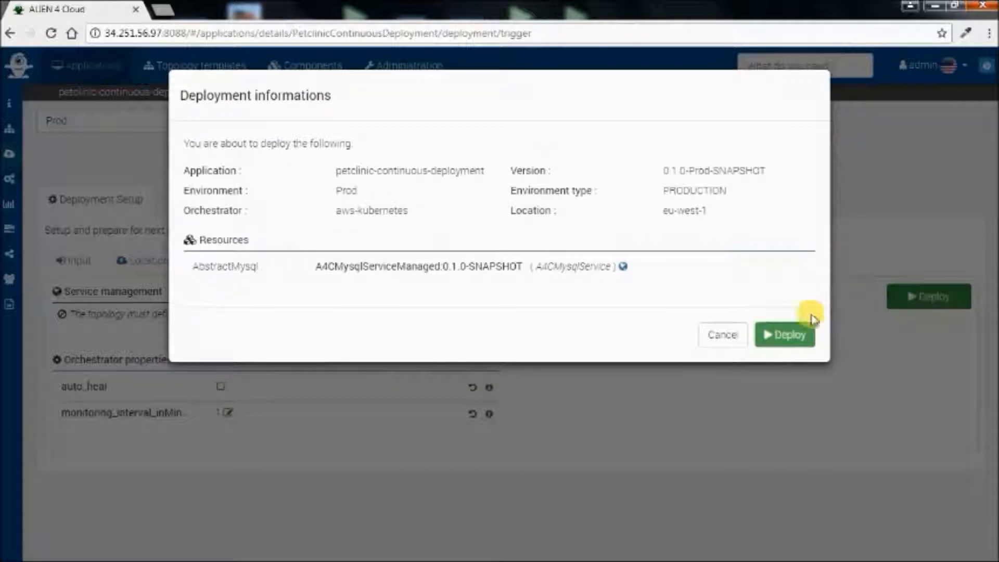
pyautogui.click(783, 335)
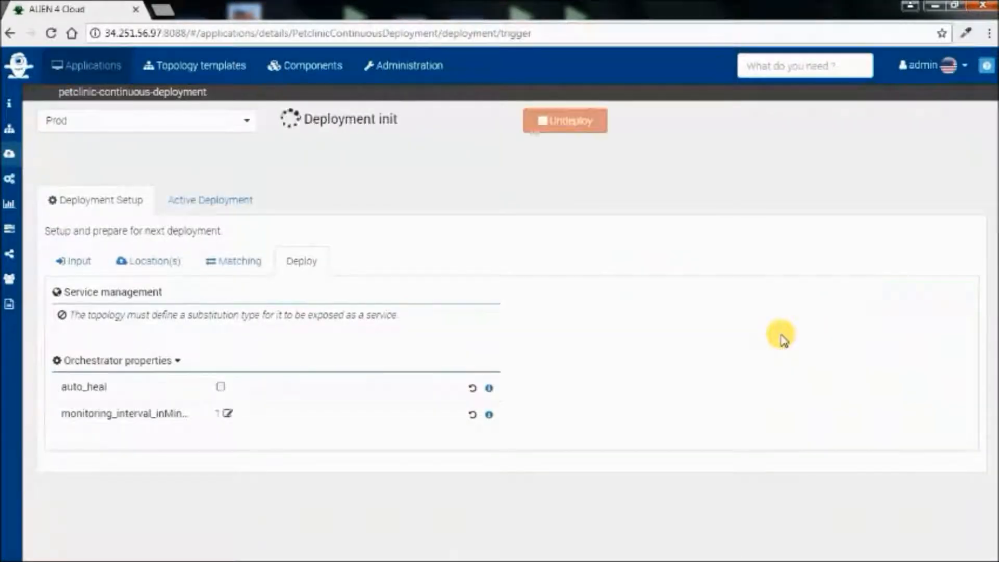
pyautogui.click(11, 106)
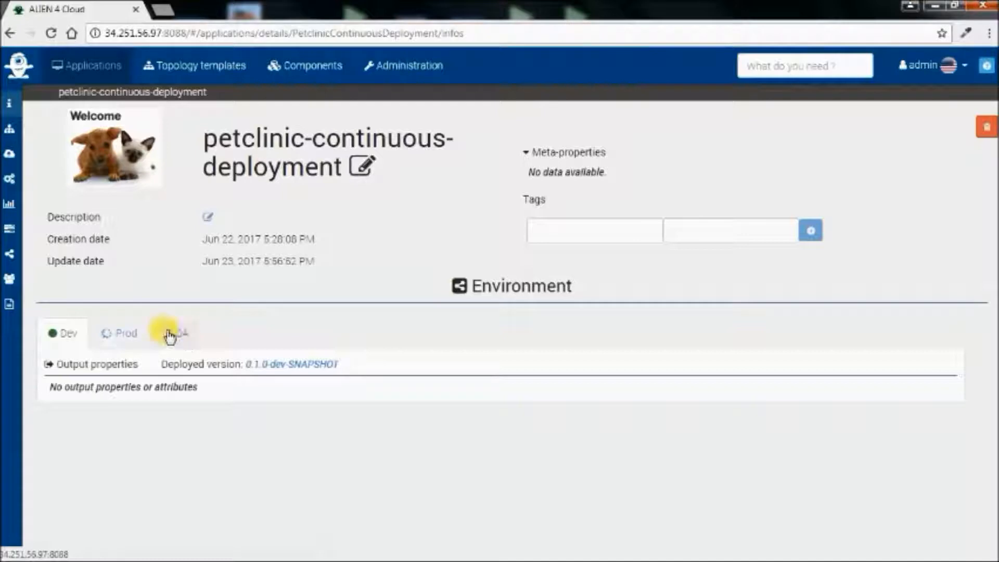
# - Create application version 0.2.0-SNAPSHOT by duplicating the topologies of the previous version 0.1.0-SNAPSHOT
pyautogui.click(10, 229)
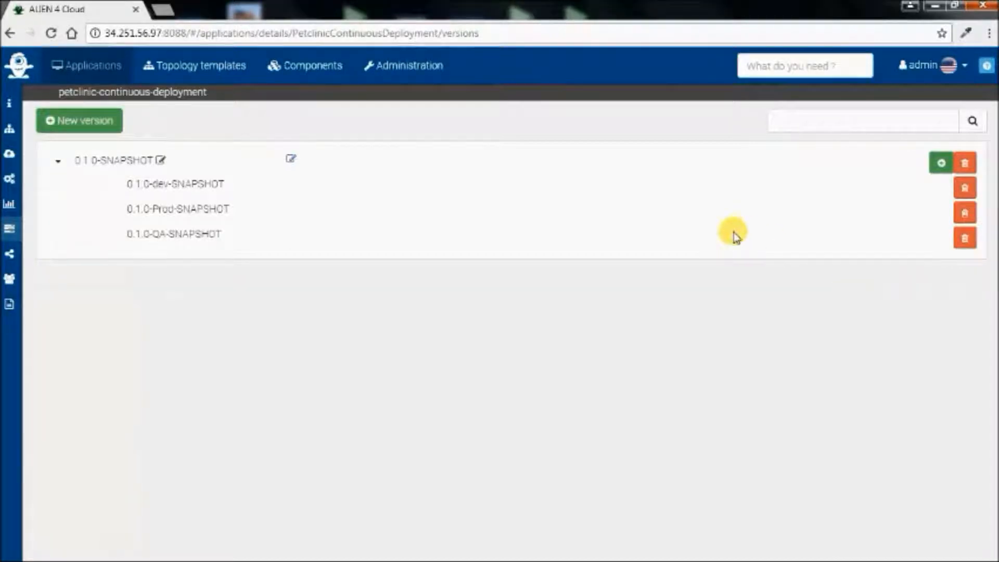
pyautogui.click(117, 128)
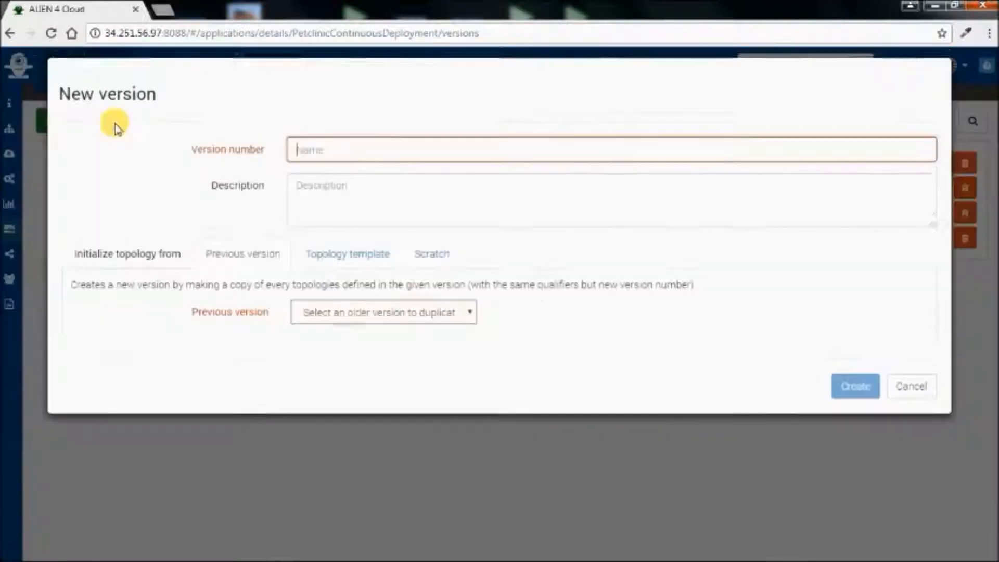
pyautogui.click(341, 201)
pyautogui.click(311, 164)
pyautogui.press('BackSpace')
pyautogui.write('2')
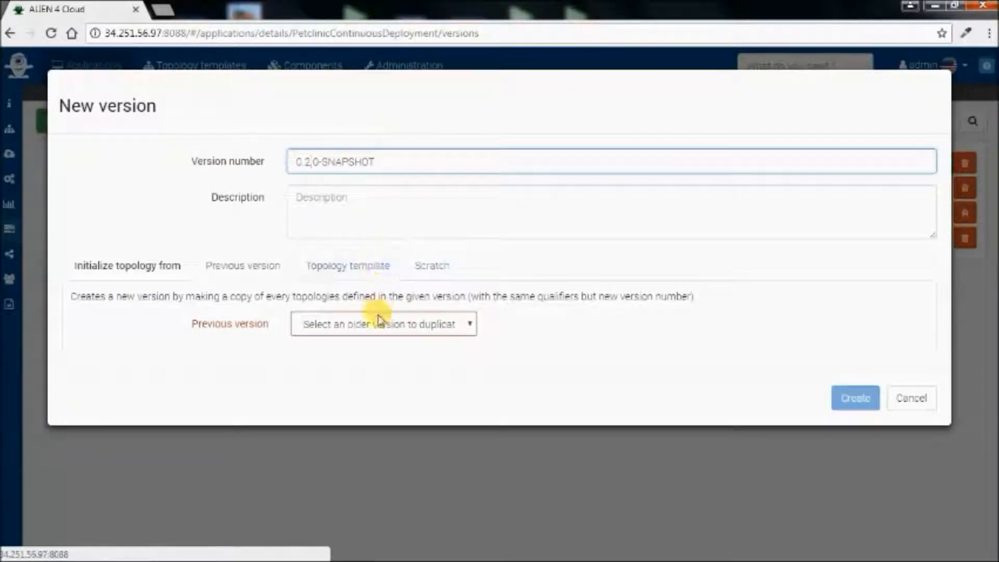
pyautogui.click(411, 324)
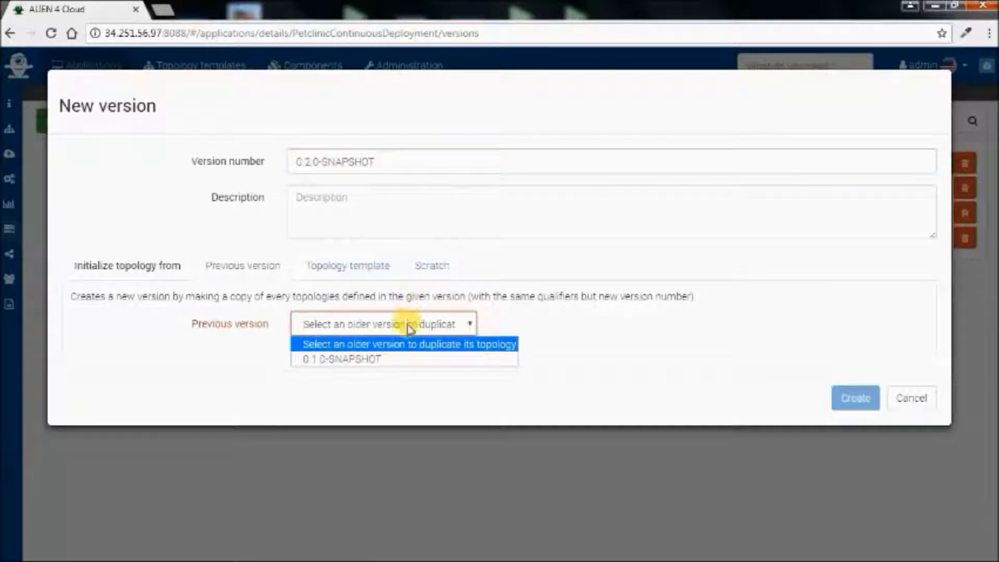
pyautogui.click(397, 359)
pyautogui.click(851, 397)
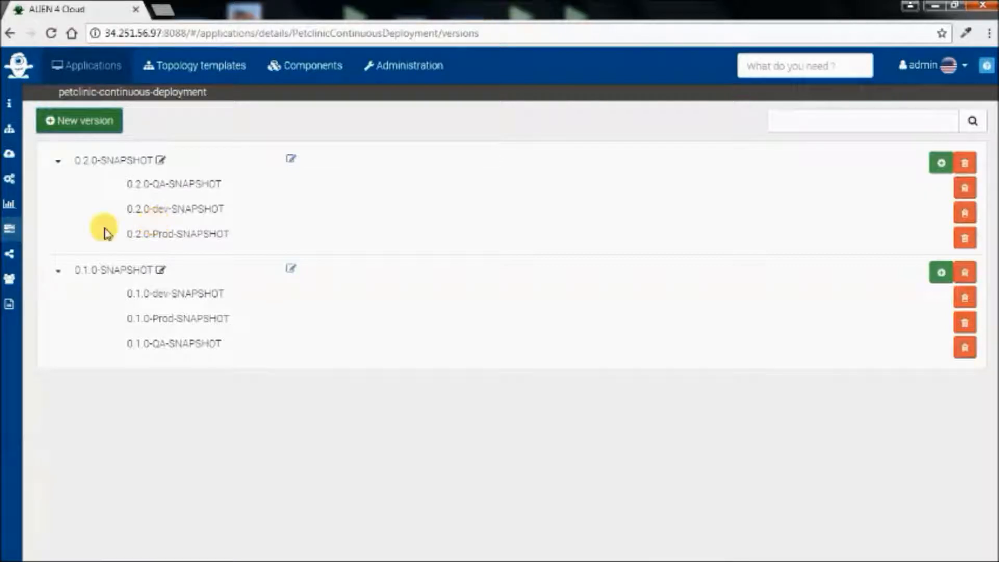
# - Assign the Dev environment application version 0.2.0-SNAPSHOT and topology version 0.2.0-dev-SNAPSHOT, without copying inputs
pyautogui.click(10, 255)
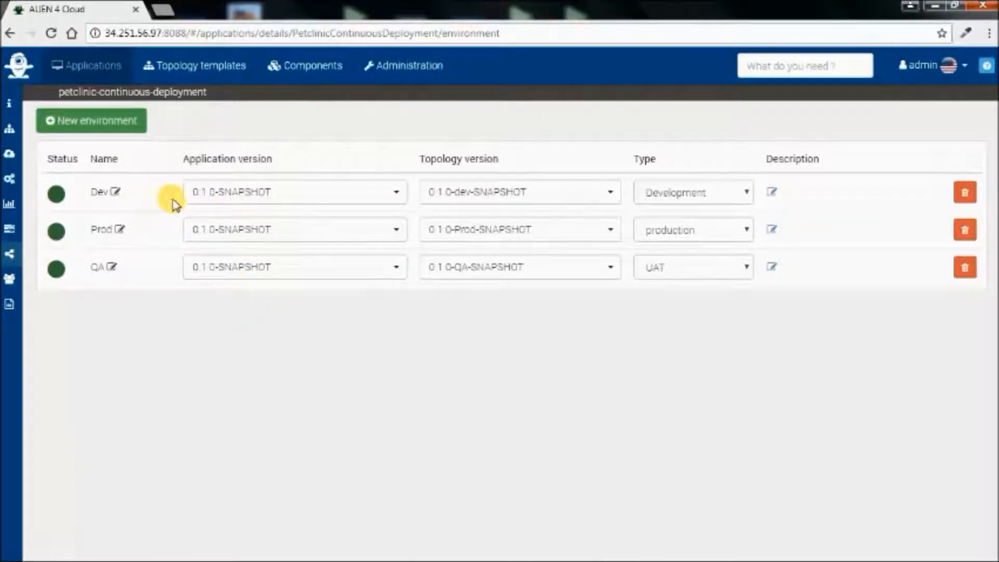
pyautogui.click(257, 211)
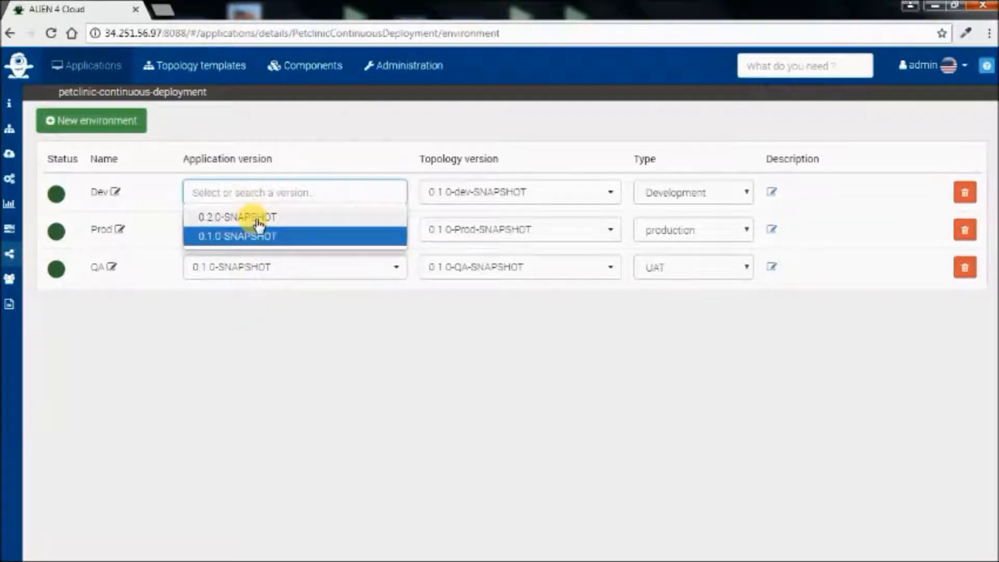
pyautogui.click(257, 217)
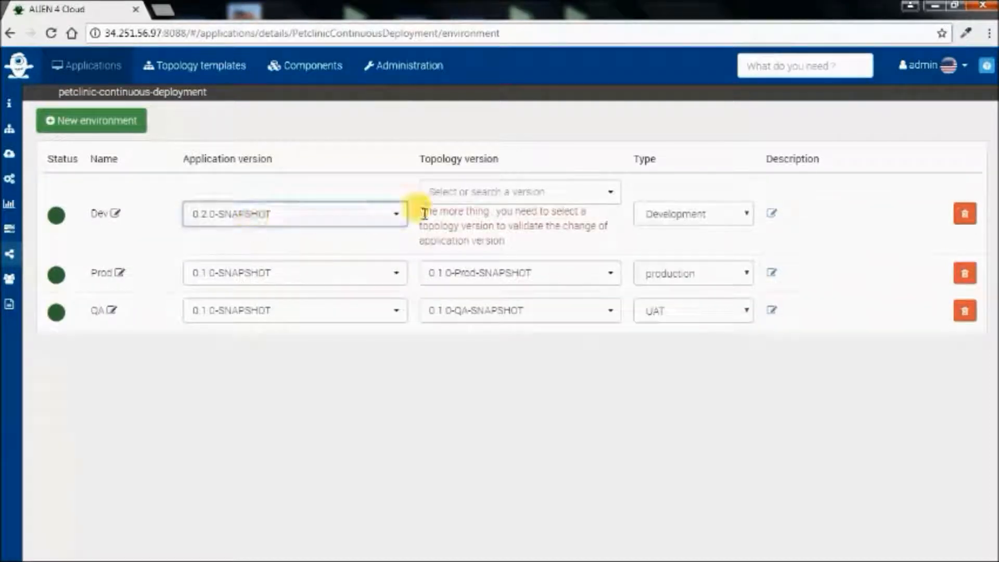
pyautogui.click(552, 192)
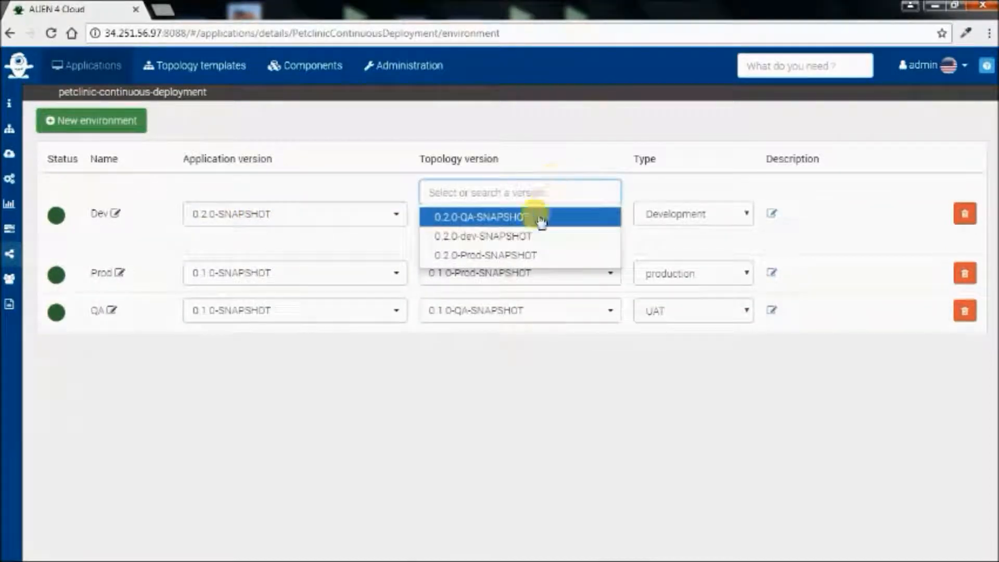
pyautogui.click(470, 241)
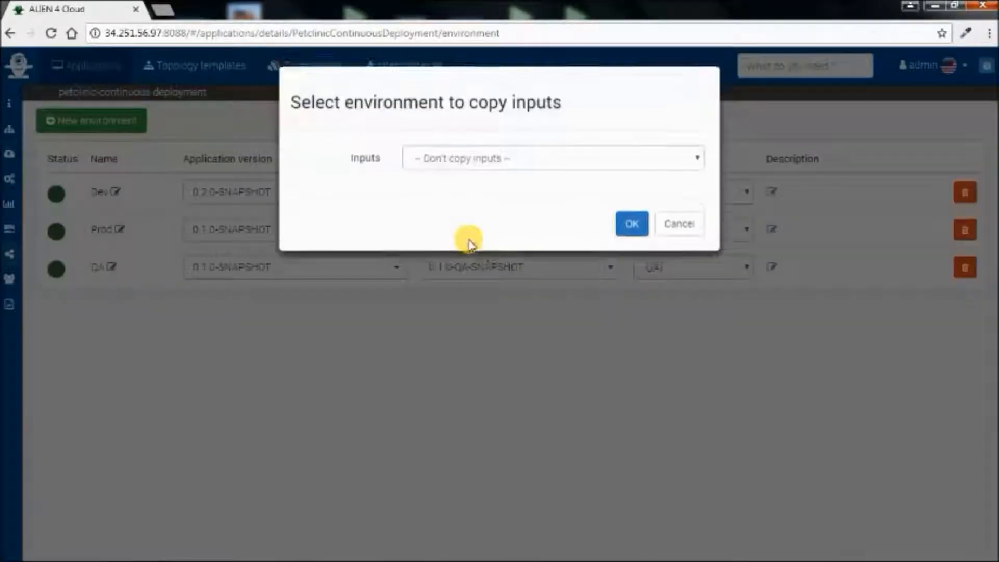
pyautogui.click(632, 229)
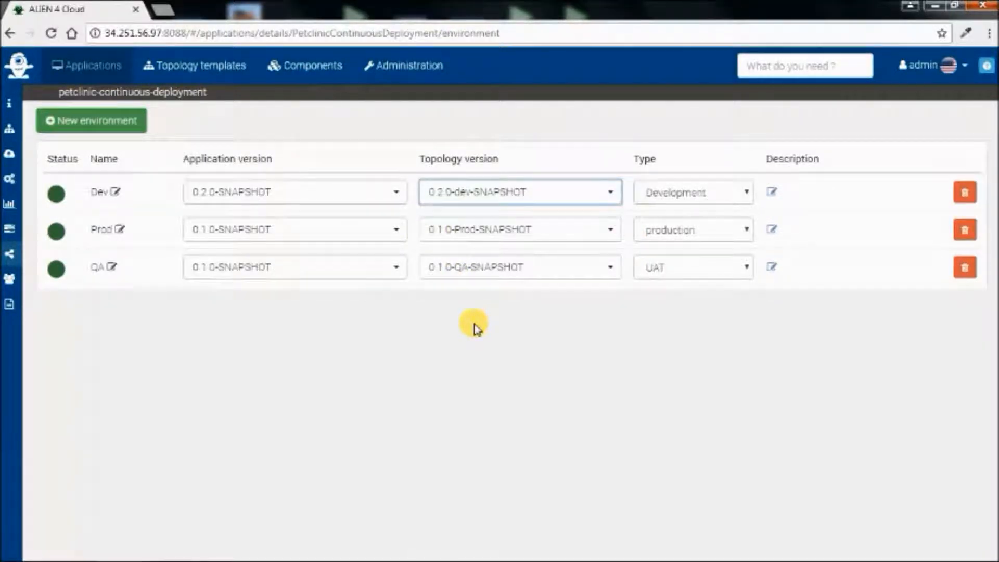
# - Check the output properties of the Dev, QA and Prod environments and open the Prod PetclinicPrivate endpoint
pyautogui.click(10, 106)
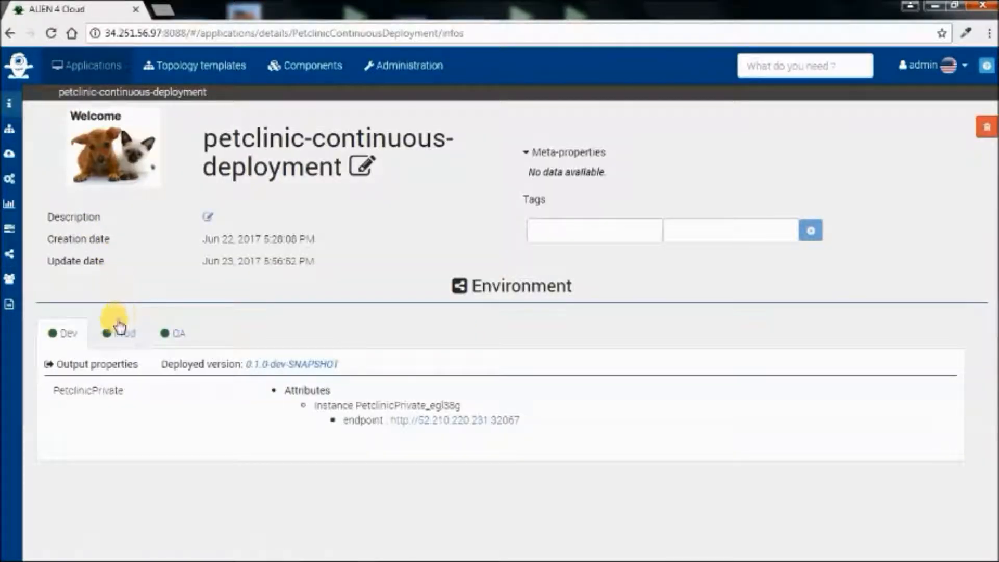
pyautogui.click(73, 343)
pyautogui.click(177, 341)
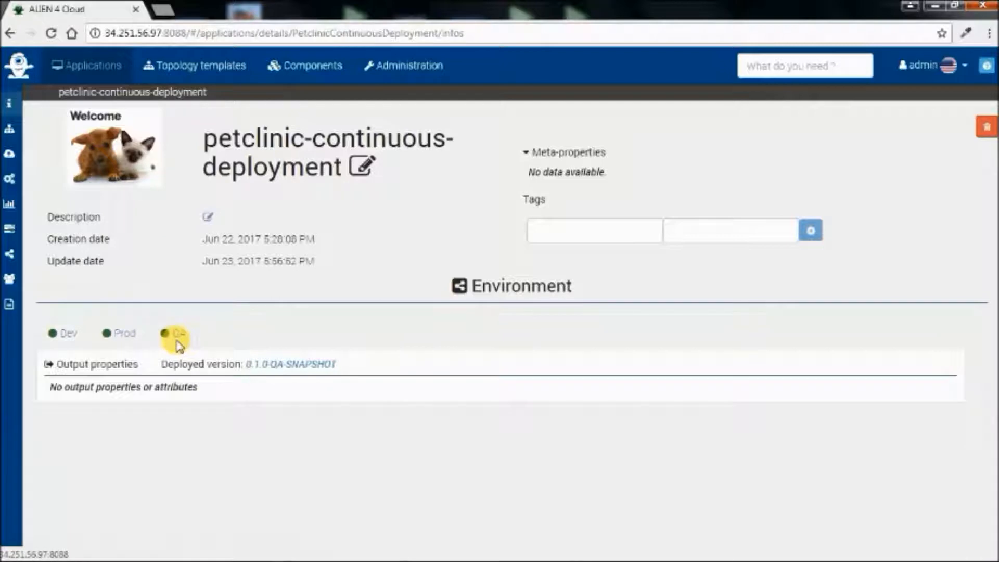
pyautogui.click(136, 342)
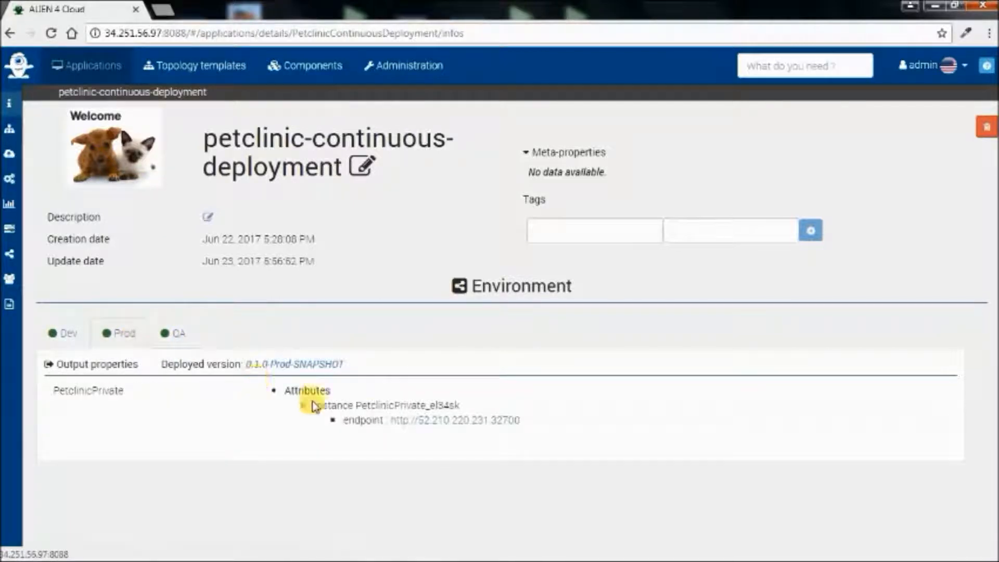
pyautogui.click(461, 421)
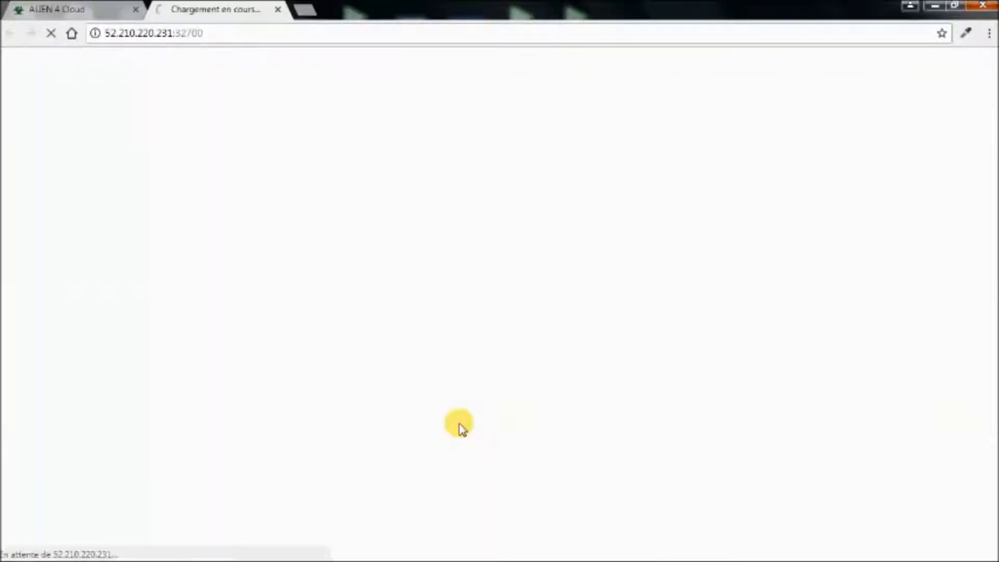